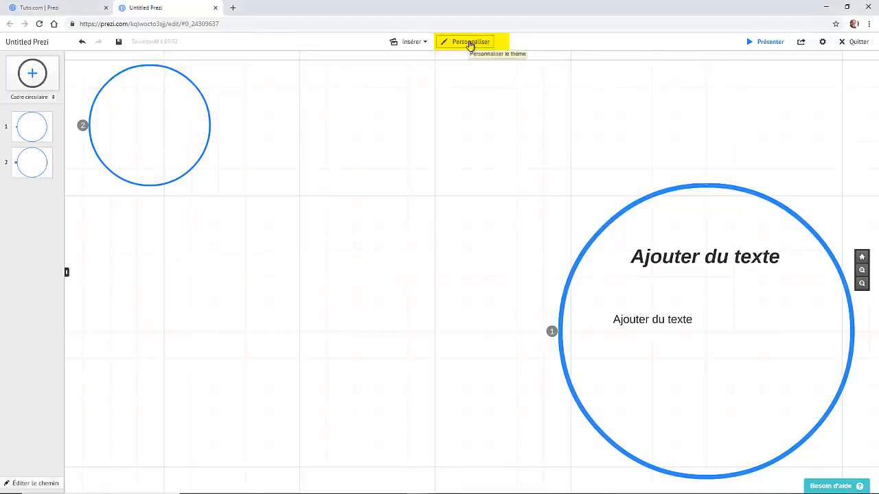
Set the logo_tabs02 image from the Prezi/Exercices/Clip_art folder as the presentation's background image.
left_click(470, 44)
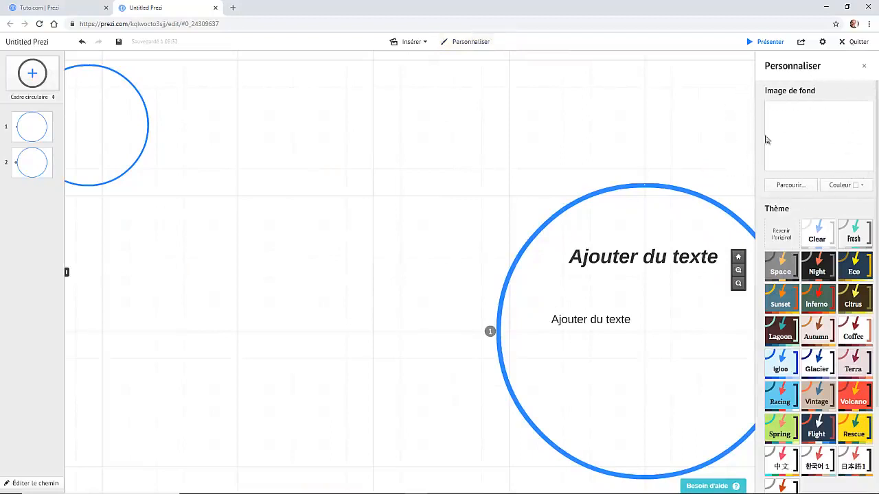
left_click(783, 186)
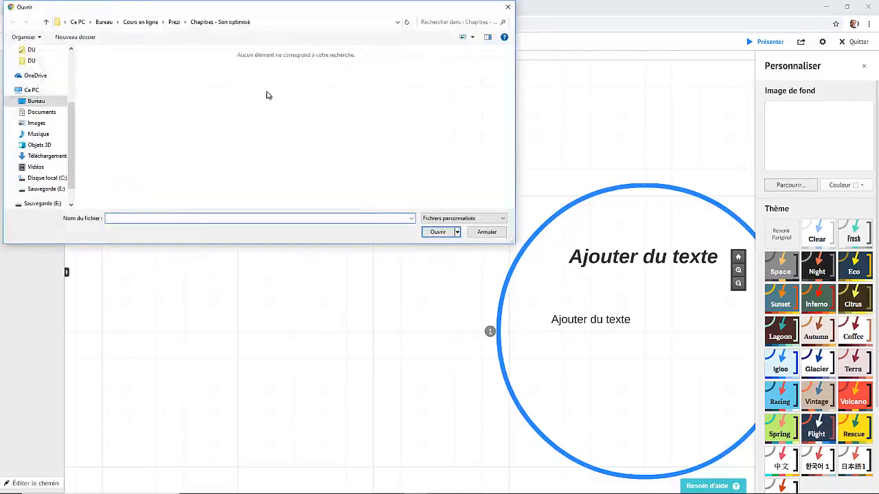
left_click(150, 23)
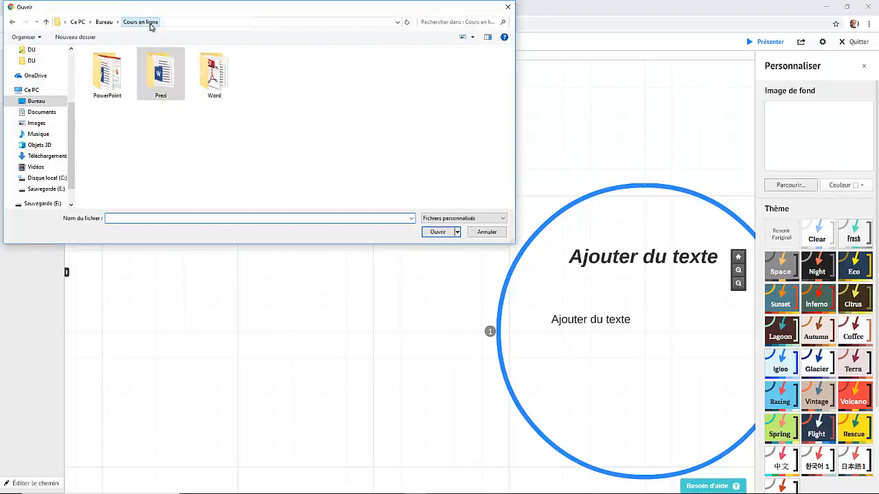
double_click(162, 75)
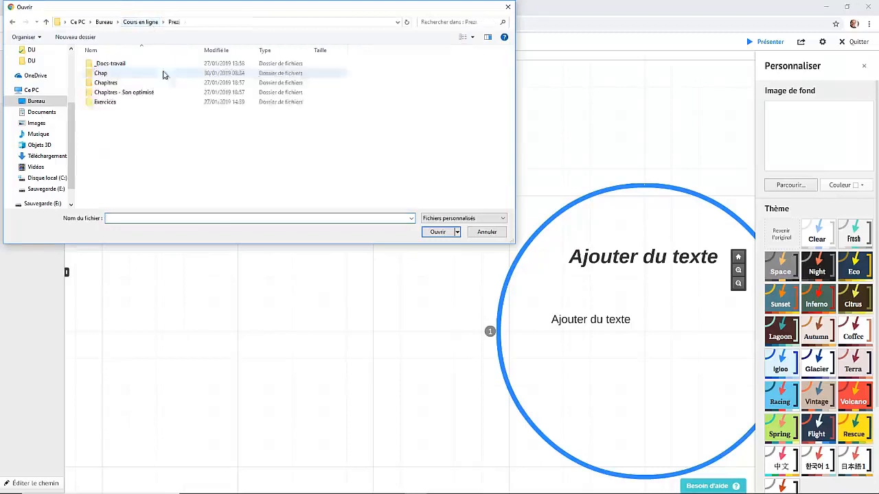
double_click(94, 103)
double_click(103, 93)
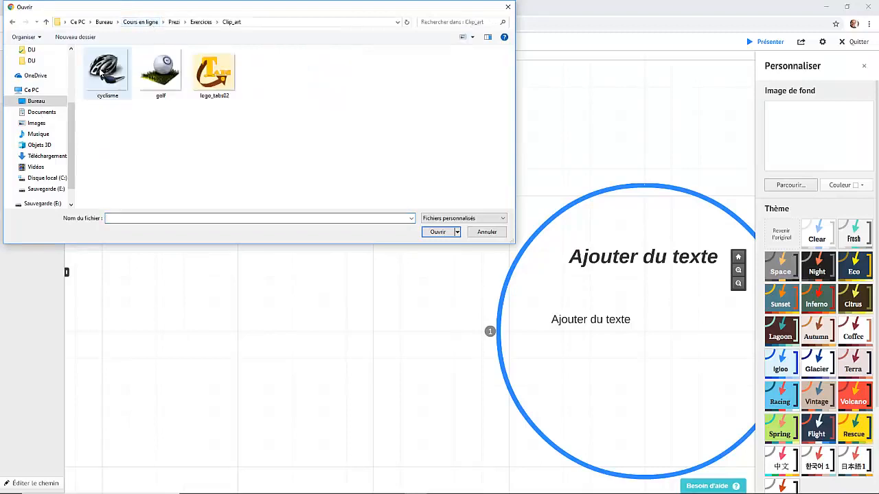
left_click(214, 72)
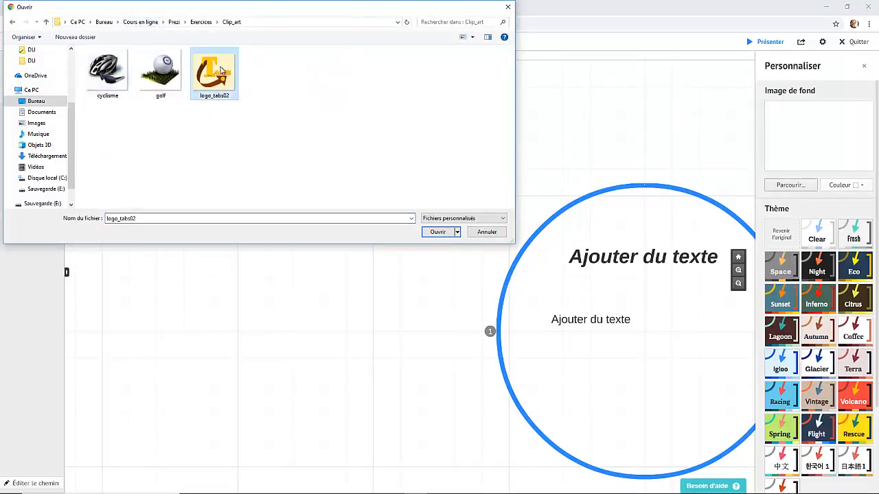
left_click(438, 232)
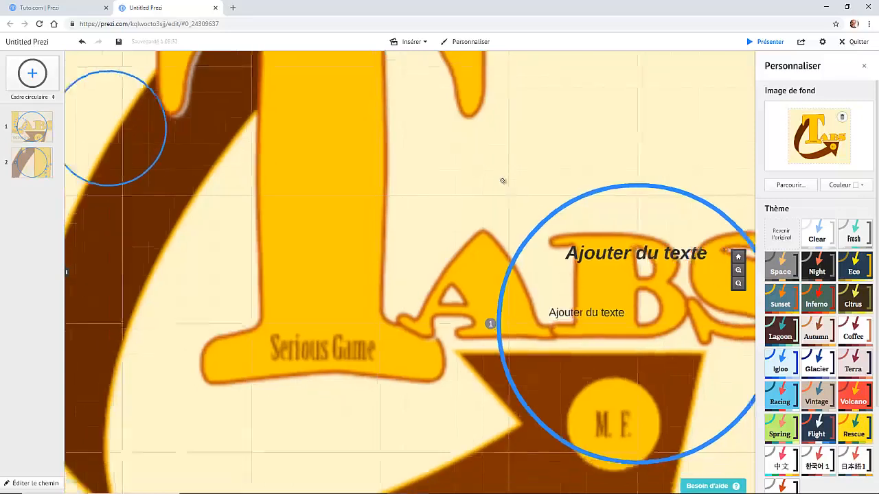
Remove the logo background image from the presentation and save the file.
scroll(502, 180, "down", 3)
scroll(499, 179, "down", 2)
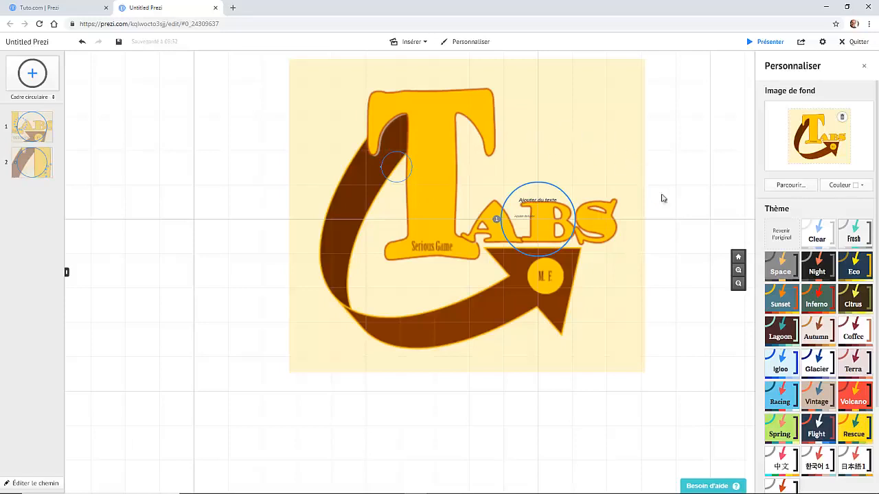
left_click(738, 258)
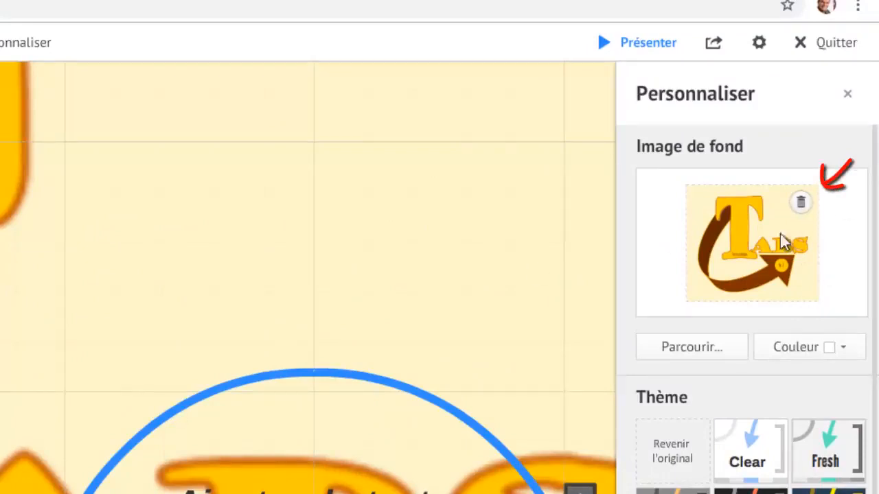
left_click(802, 204)
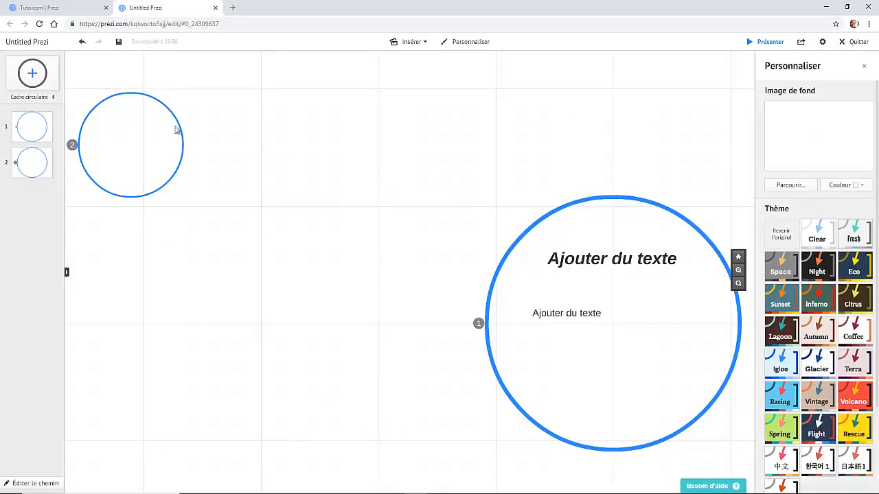
left_click(119, 43)
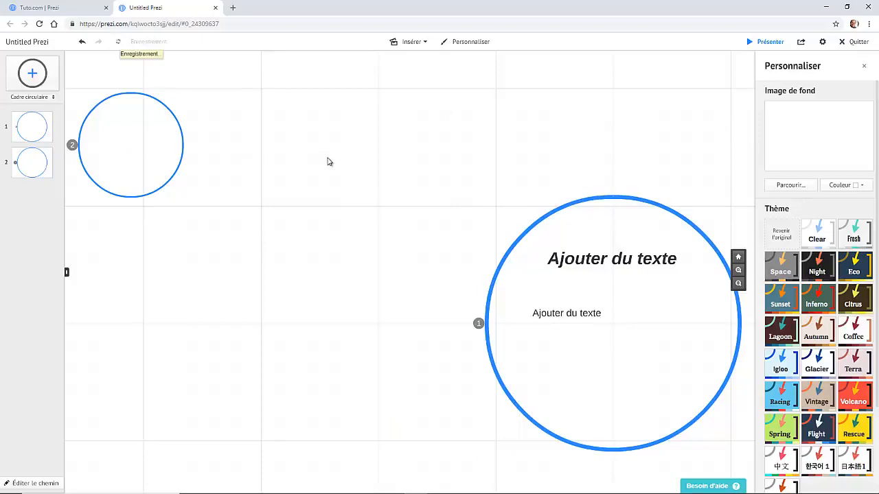
Set the presentation's background colour to orange, trying yellow as an alternative.
left_click(862, 187)
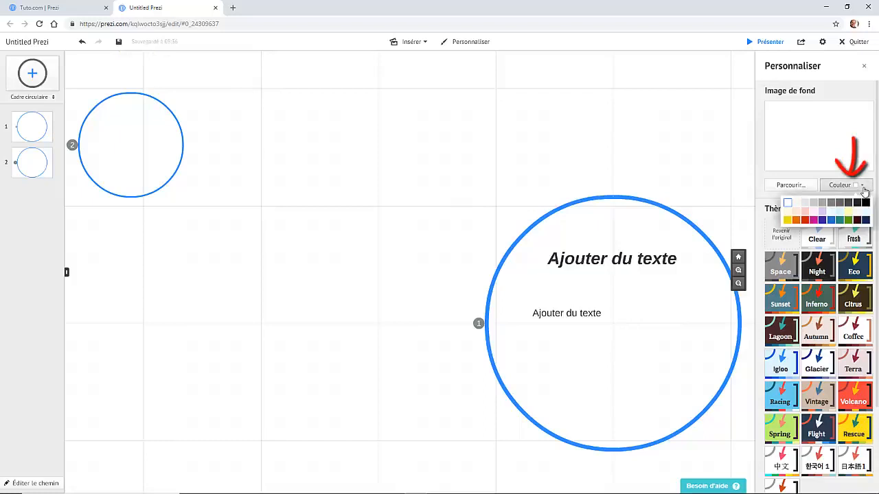
left_click(796, 220)
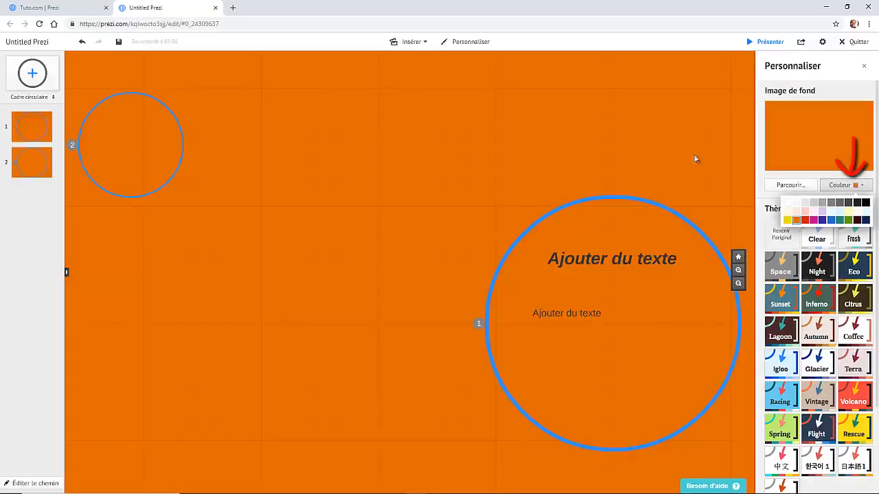
left_click(788, 221)
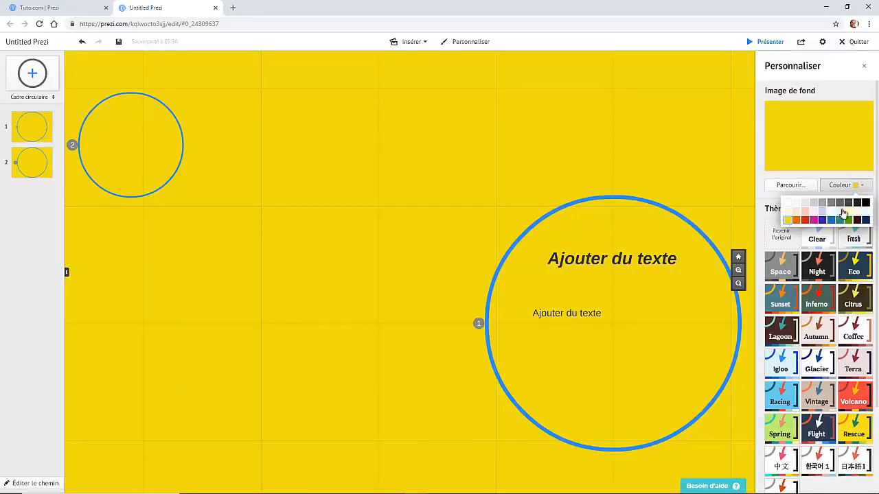
left_click(796, 220)
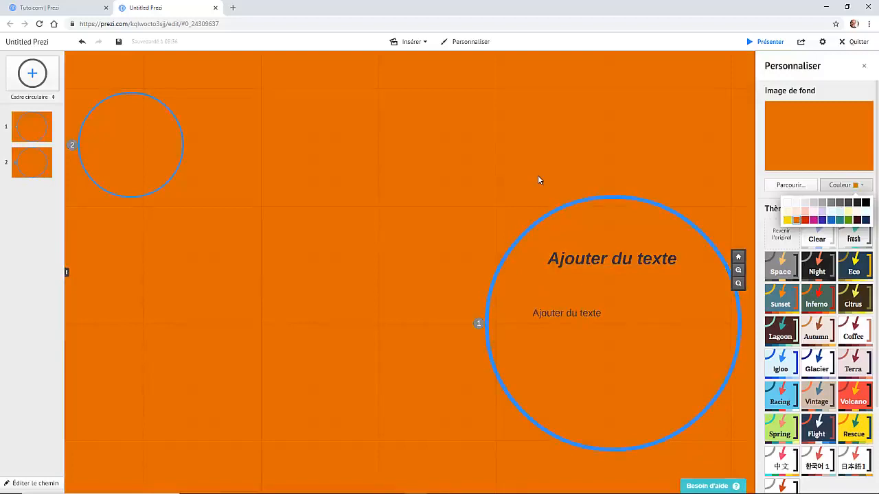
left_click(760, 176)
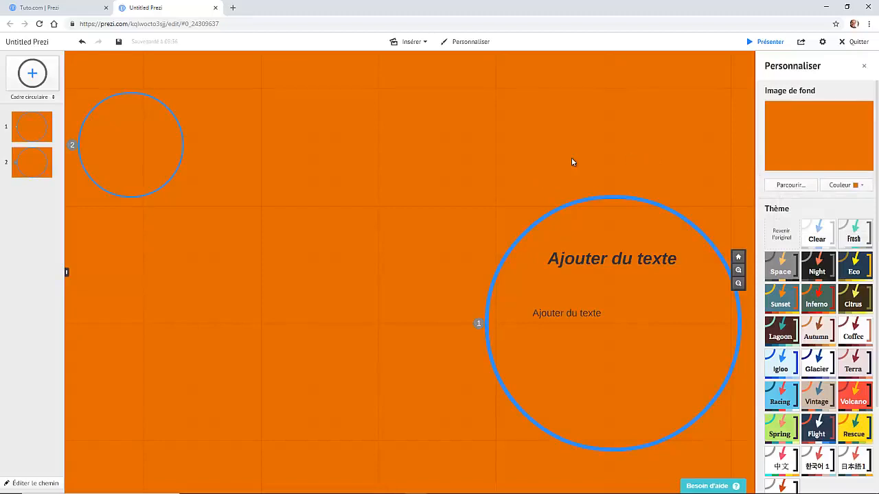
Try the Eco theme on the presentation and replace it with the Vintage theme.
scroll(571, 162, "down", 3)
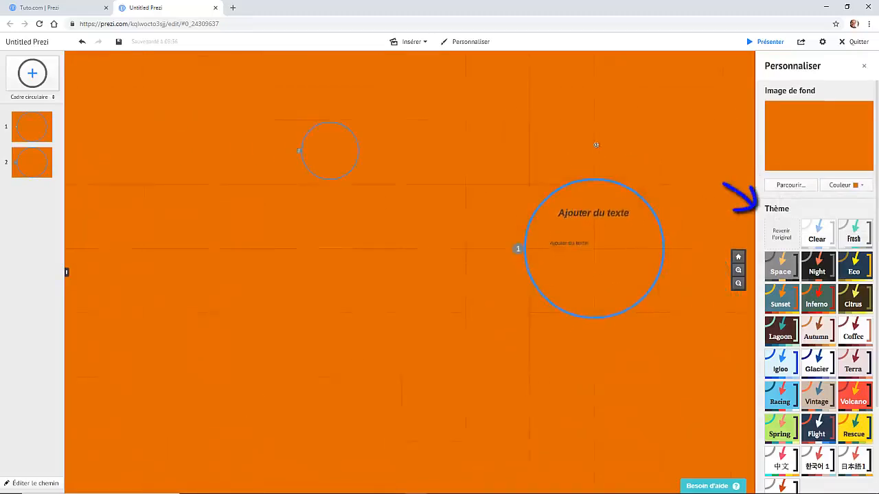
scroll(845, 274, "down", 1)
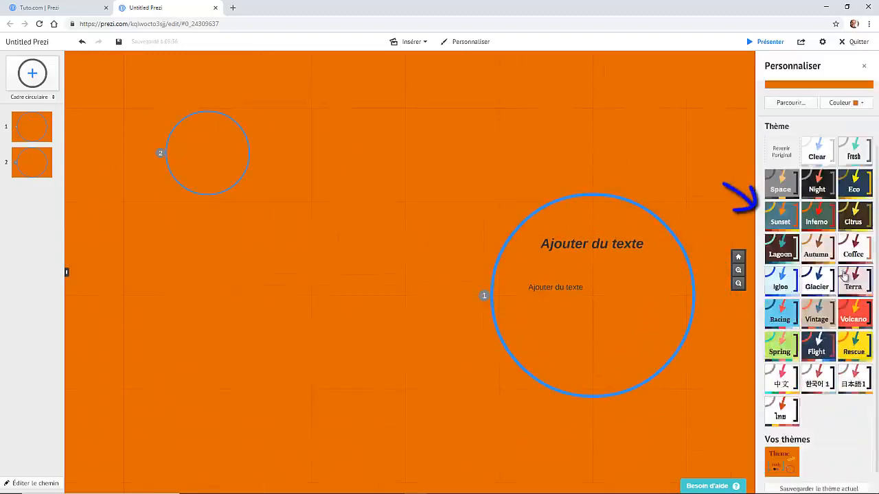
scroll(843, 268, "up", 1)
scroll(844, 269, "down", 2)
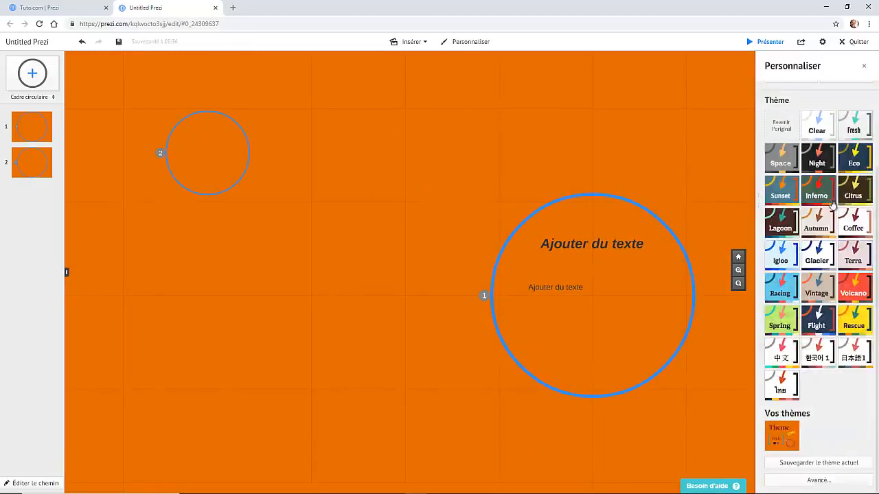
left_click(857, 160)
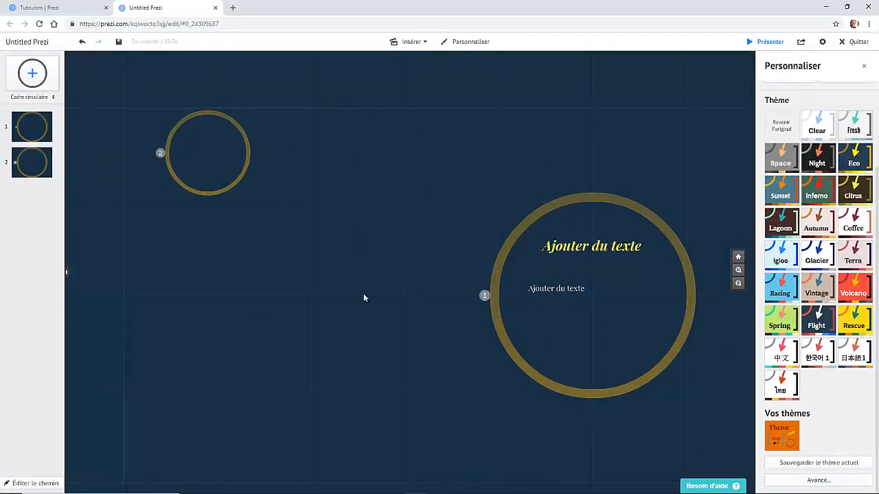
left_click(817, 290)
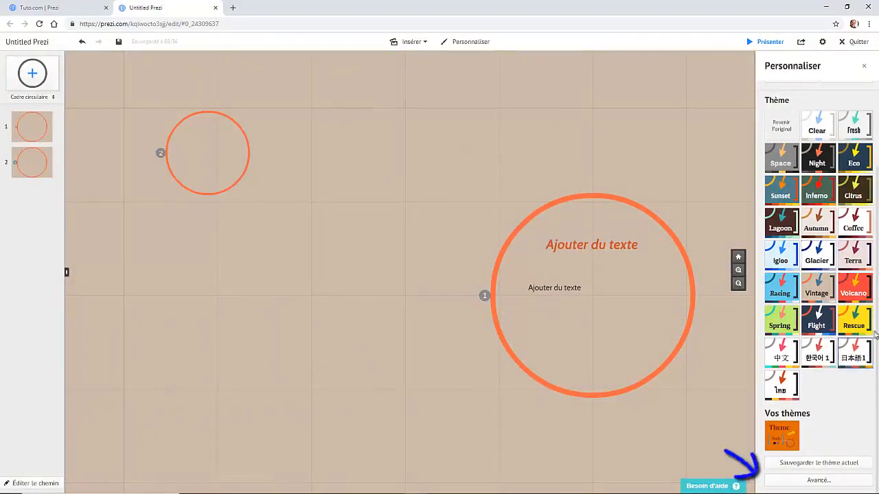
Open the advanced theme settings and set both the red and green values of the background colour to 200.
left_click(807, 484)
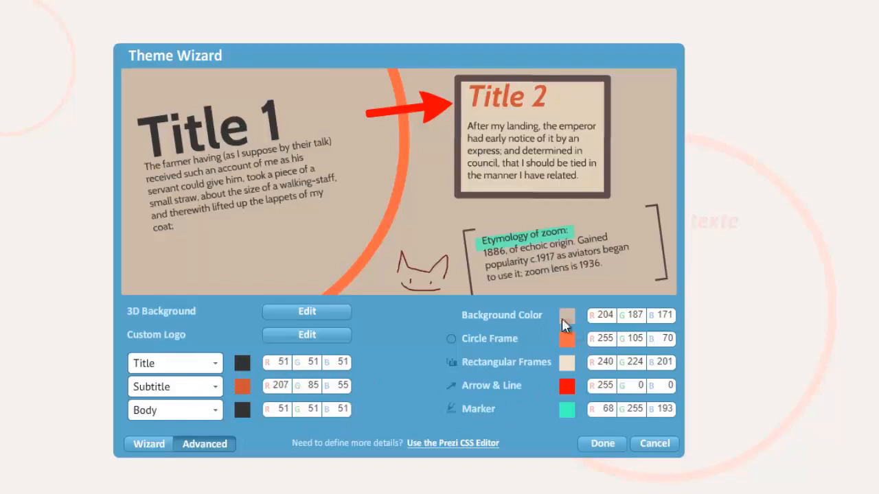
left_click_drag(600, 315, 613, 315)
type("100")
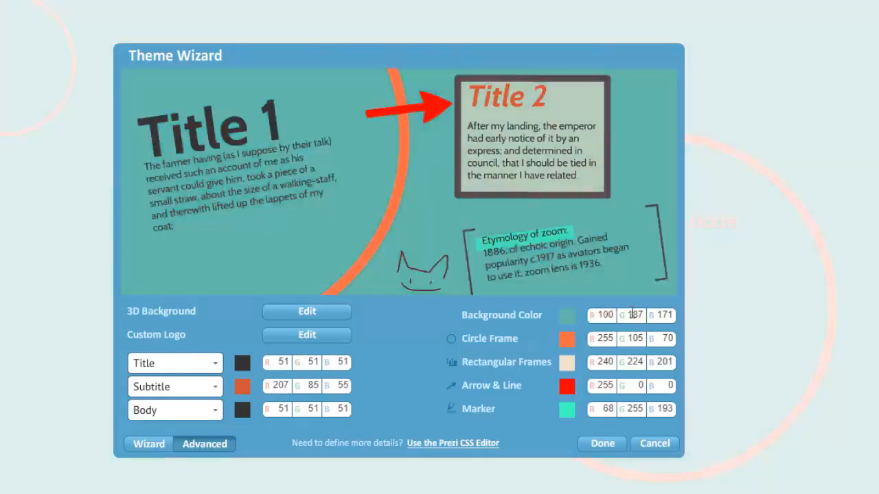
left_click_drag(628, 314, 639, 314)
left_click(611, 315)
double_click(603, 316)
type("200")
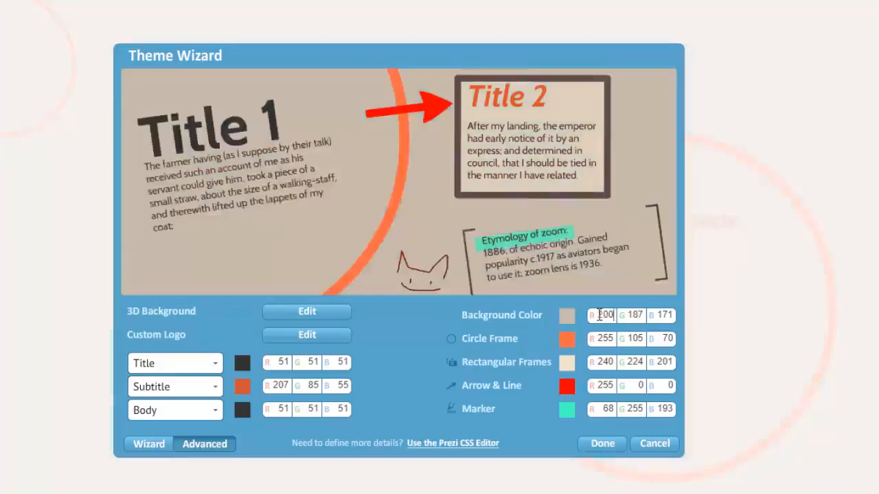
left_click_drag(629, 315, 646, 316)
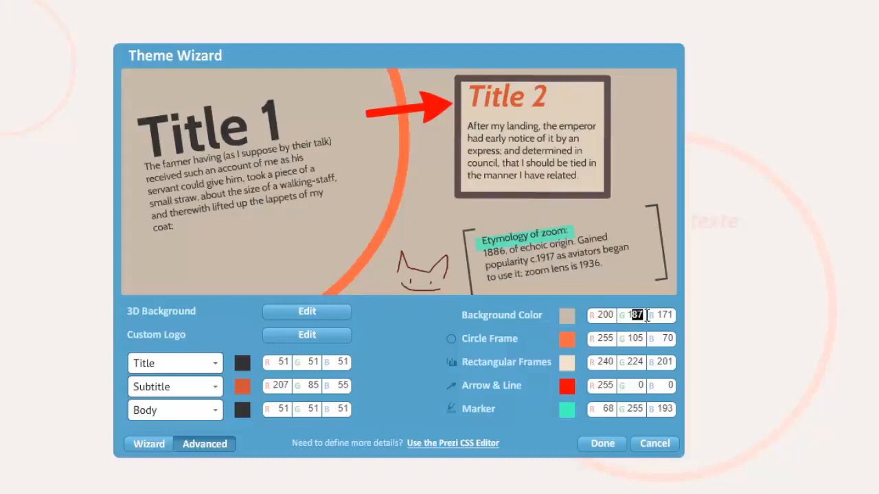
type("150")
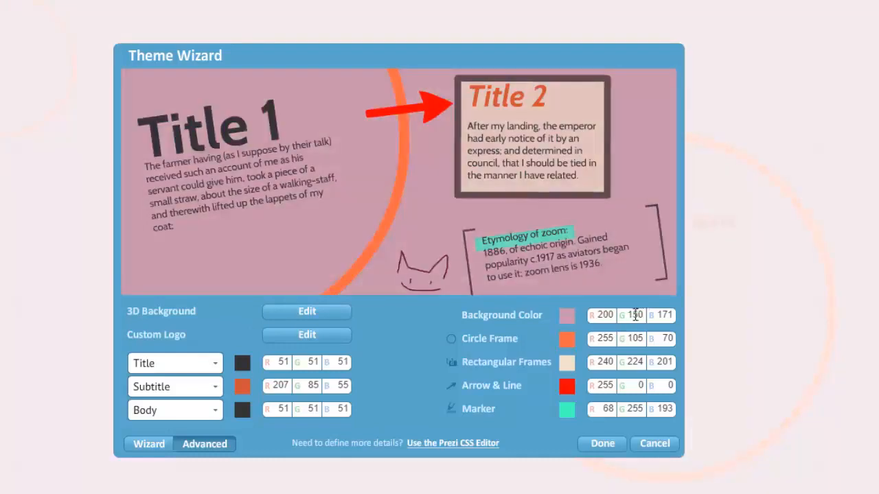
left_click_drag(629, 314, 645, 315)
type("200")
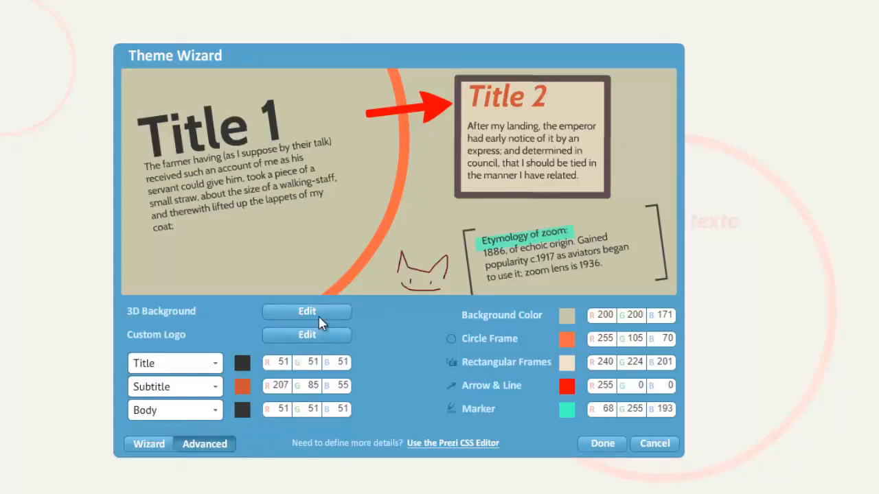
Switch the Theme Wizard to its guided mode and set the theme background to orange.
left_click(145, 446)
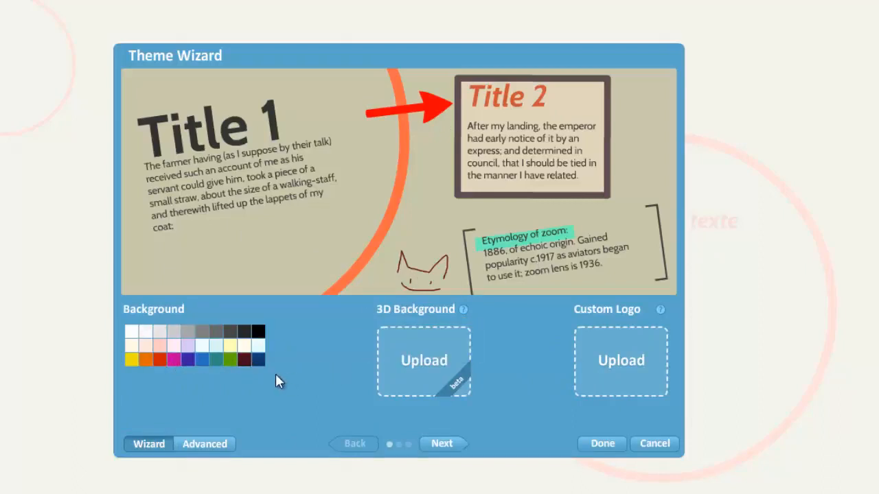
mouse_move(419, 309)
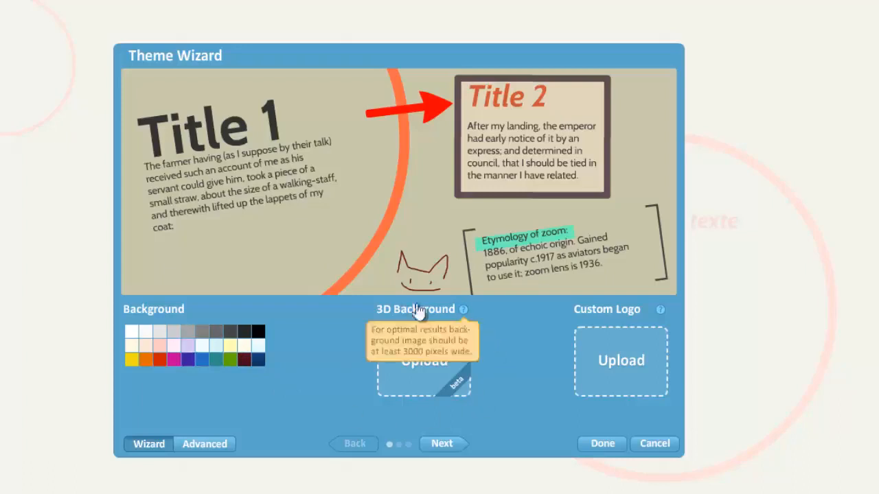
mouse_move(464, 310)
mouse_move(621, 310)
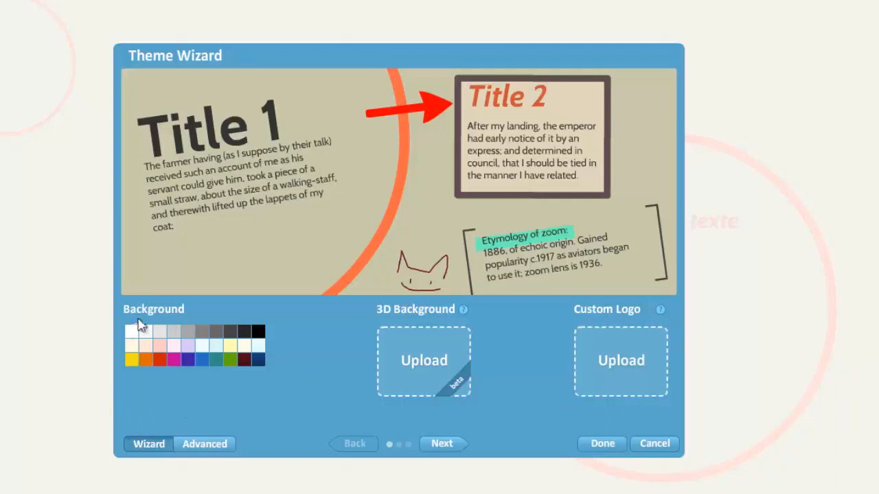
left_click(146, 360)
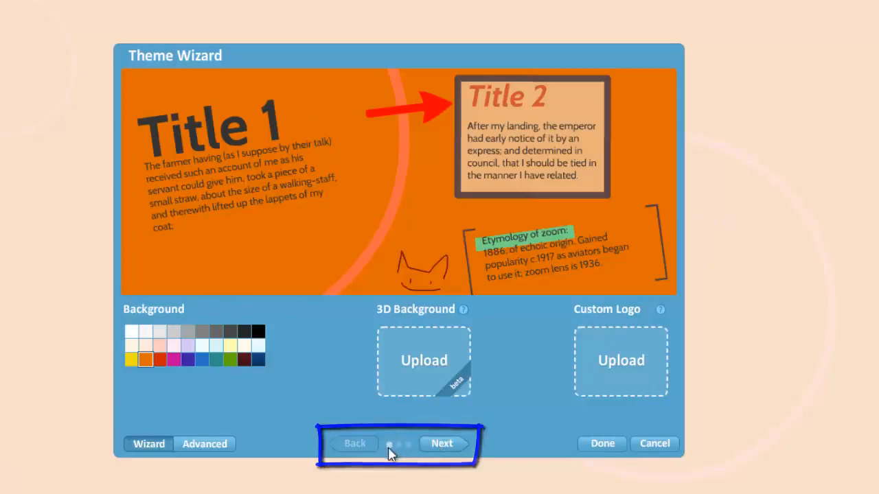
Set the theme's title and body text colours to dark red and its subtitle colour to yellow.
left_click(443, 444)
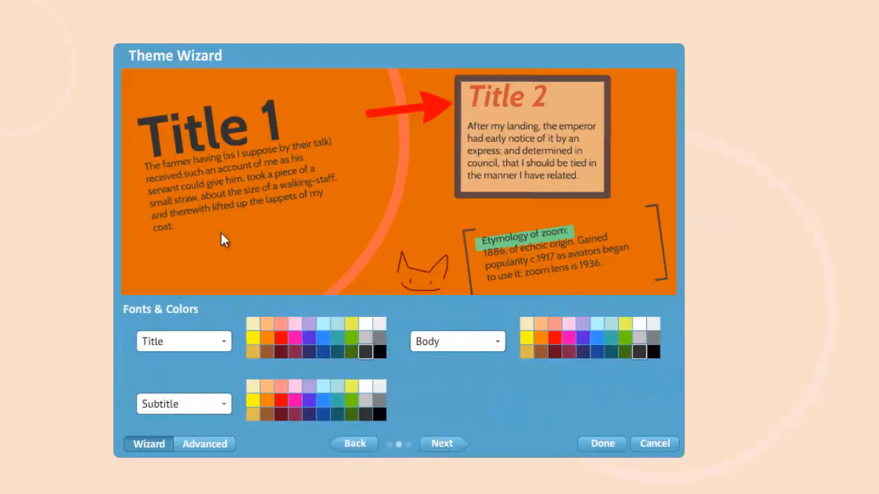
left_click(281, 415)
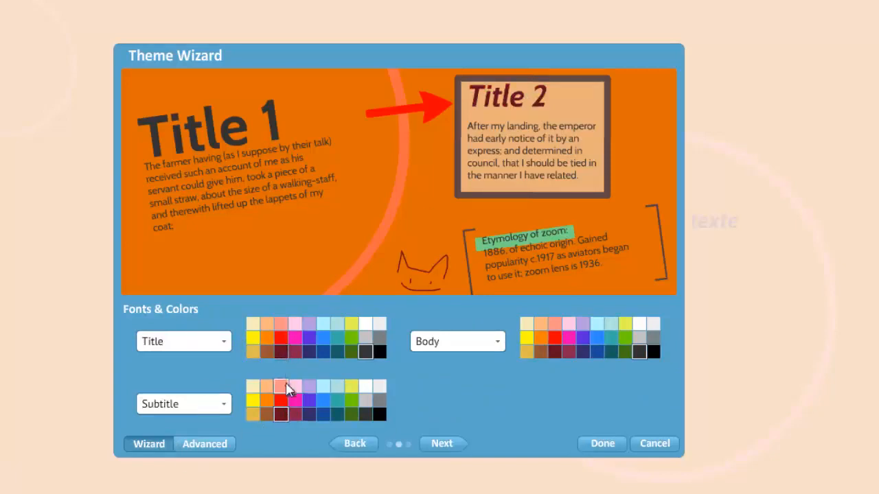
left_click(281, 353)
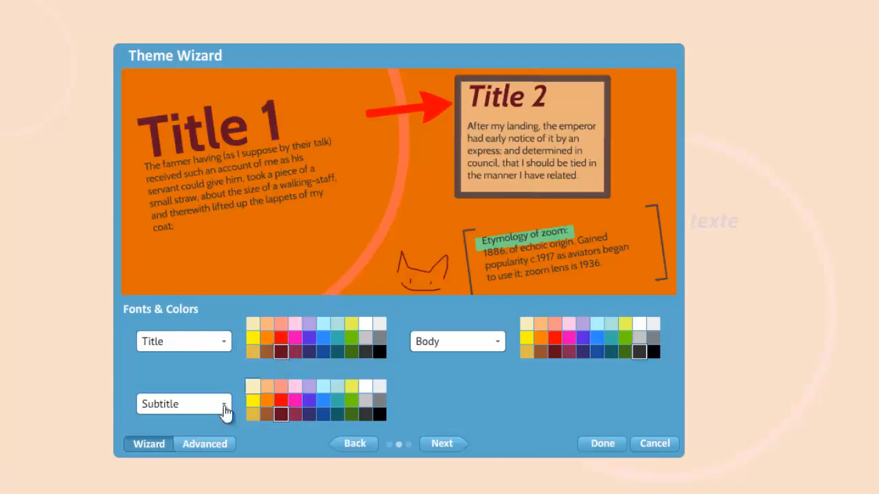
left_click(252, 401)
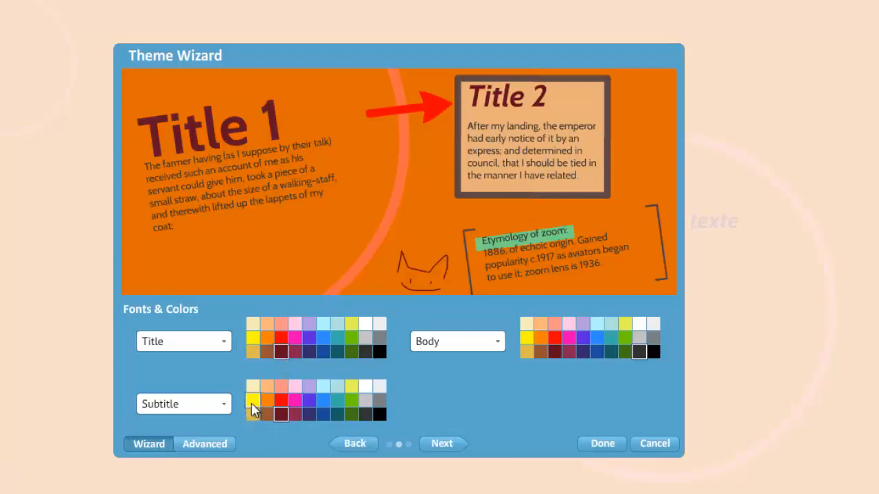
left_click(557, 357)
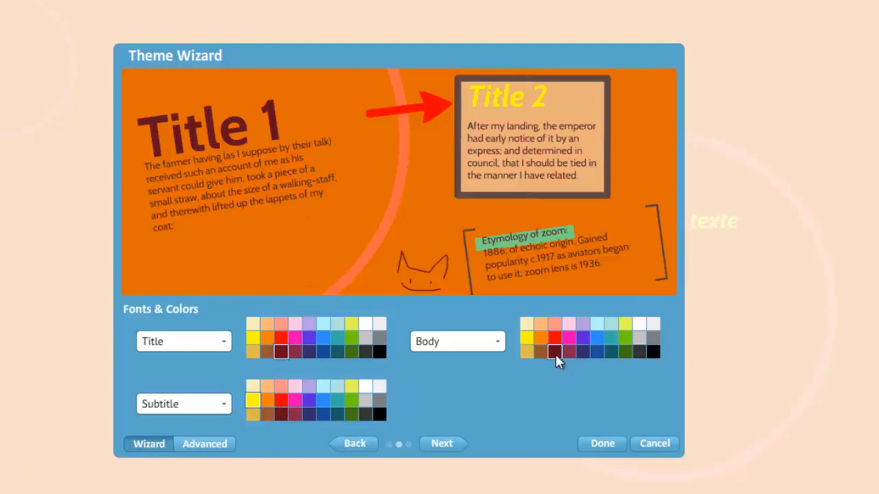
Colour the theme's bracket frames and rectangles dark teal, circle frames dark red and marker yellow, and apply the finished theme.
left_click(437, 445)
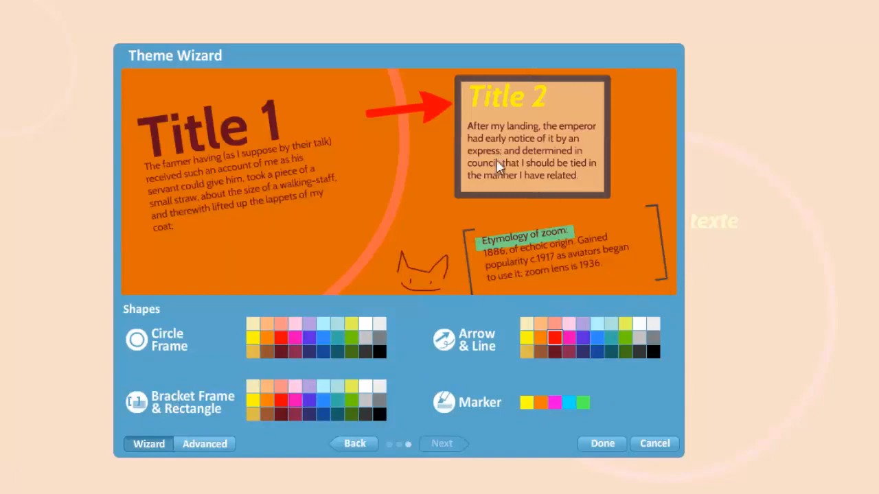
left_click(281, 414)
left_click(336, 414)
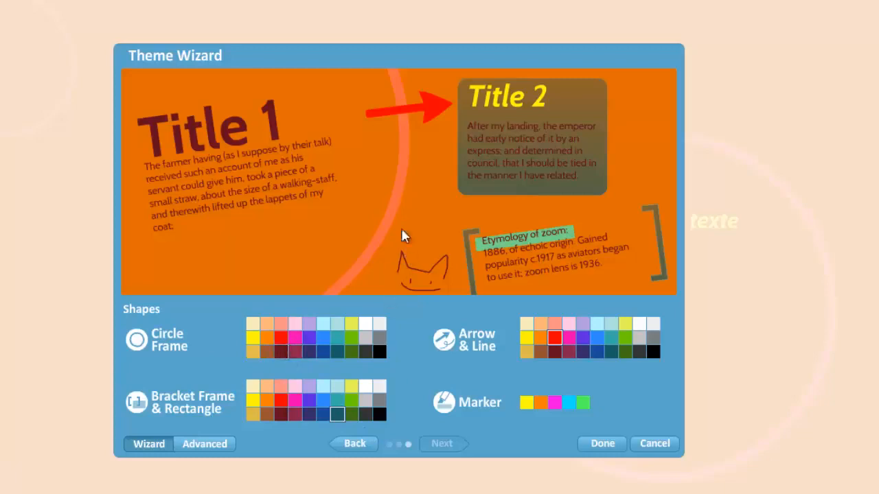
left_click(282, 351)
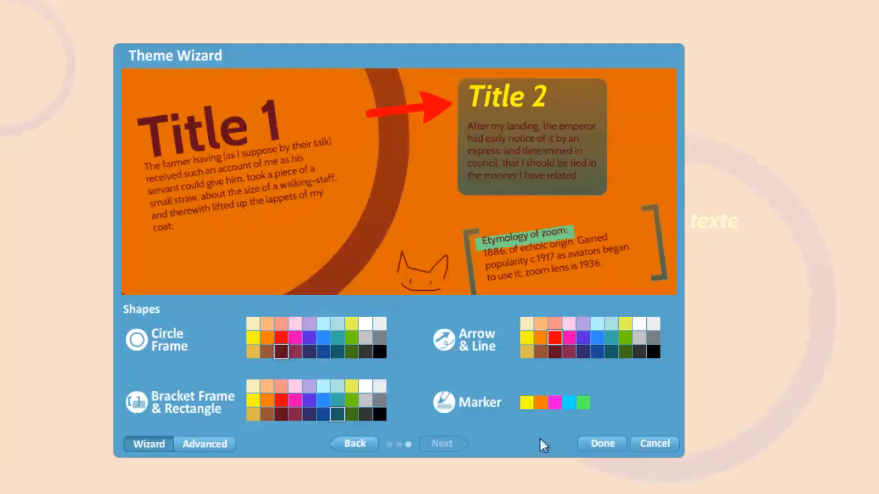
left_click(526, 404)
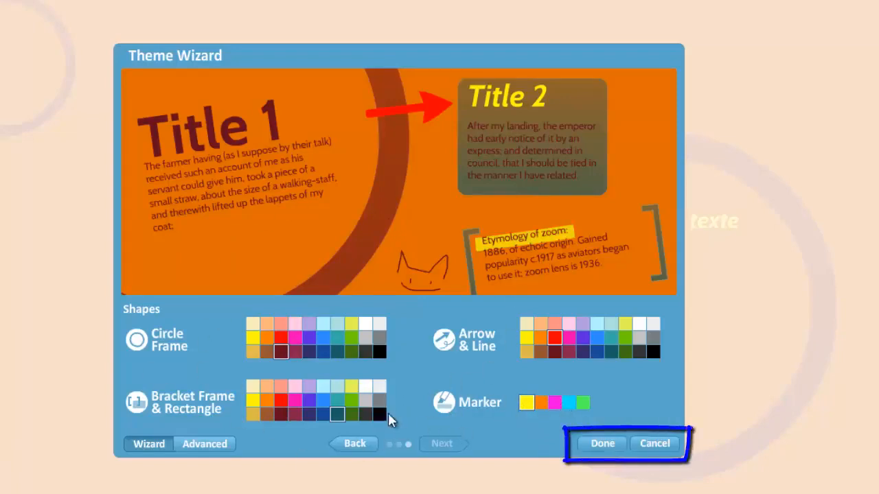
left_click(602, 444)
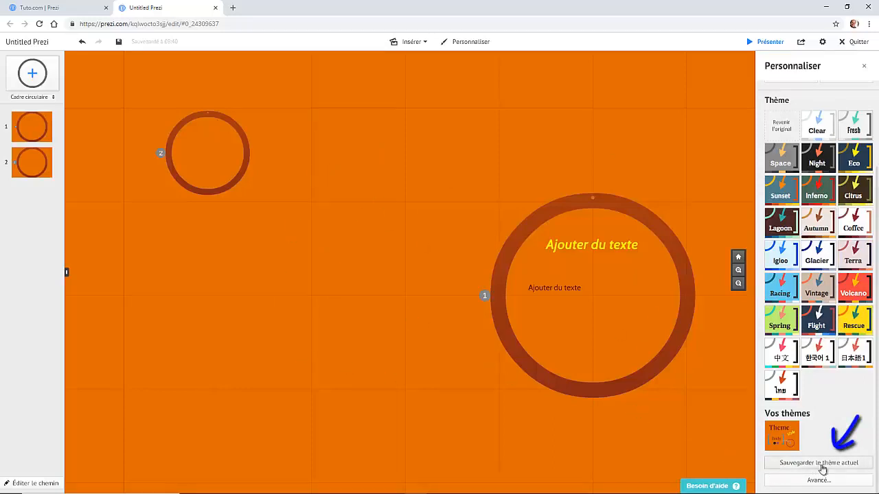
Save the current theme as a custom theme, try the Coffee theme and reapply the saved one.
left_click(796, 464)
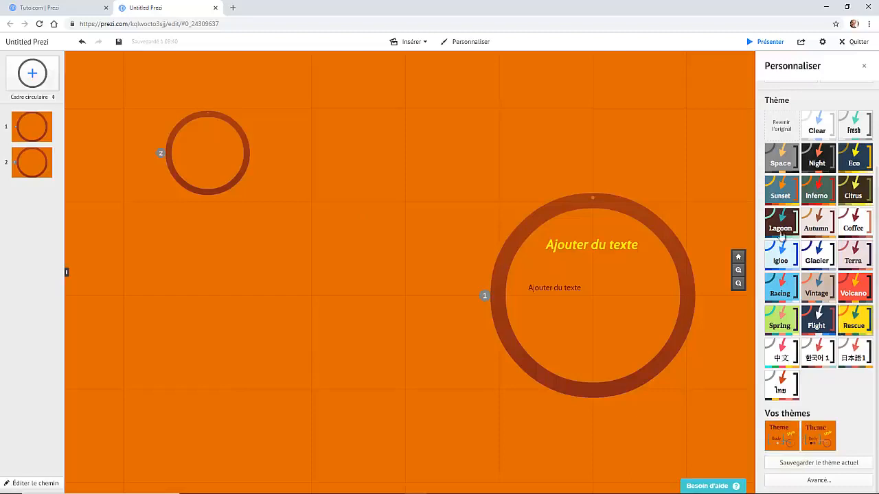
left_click(856, 224)
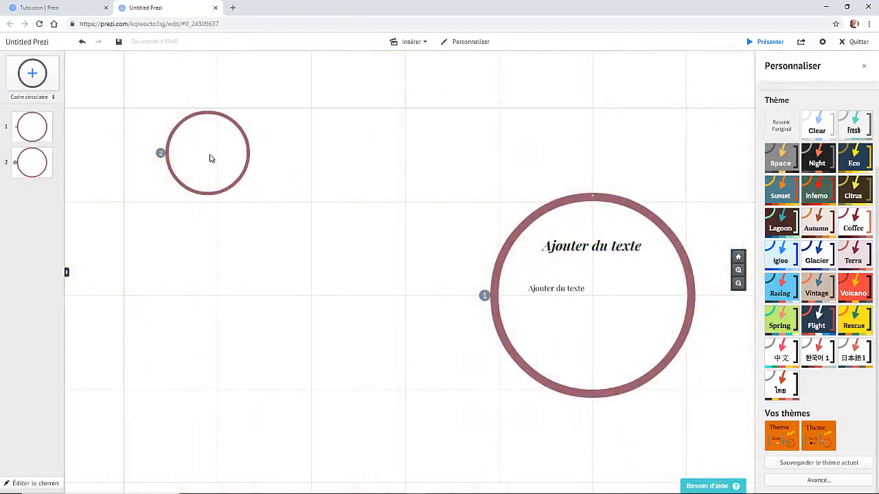
left_click(777, 434)
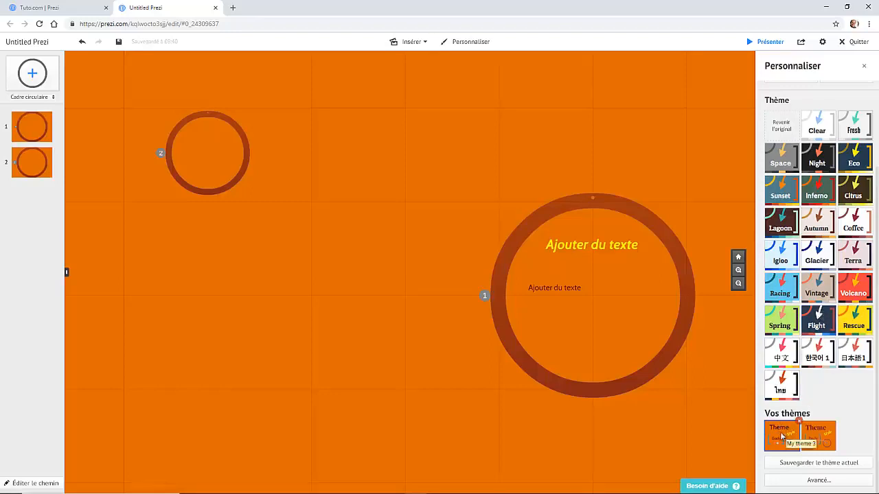
Delete My theme 2 from the saved custom themes.
left_click(835, 421)
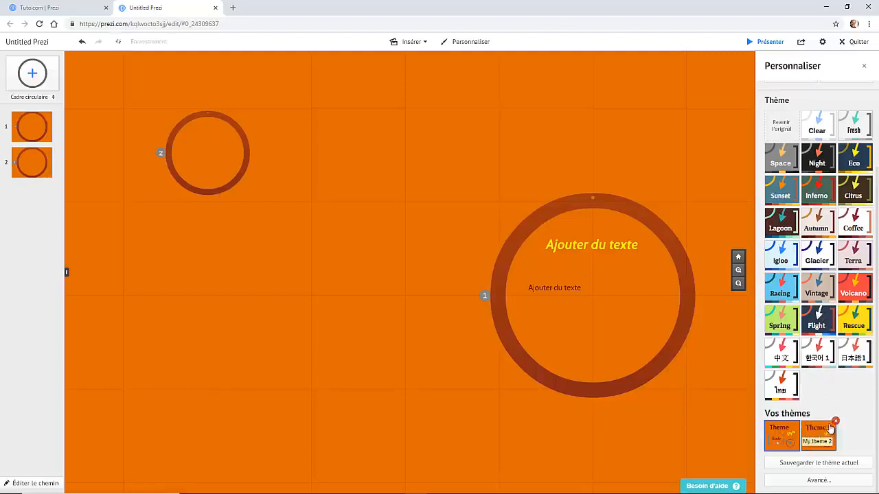